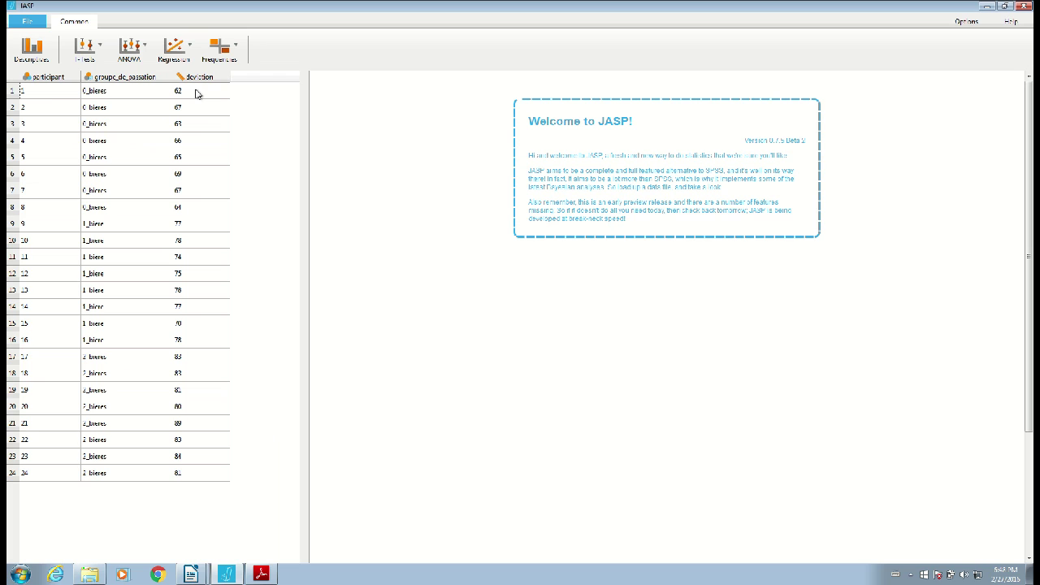
- Run a classical ANOVA with deviation as the dependent variable and groupe_de_passation as the fixed factor
click(137, 61)
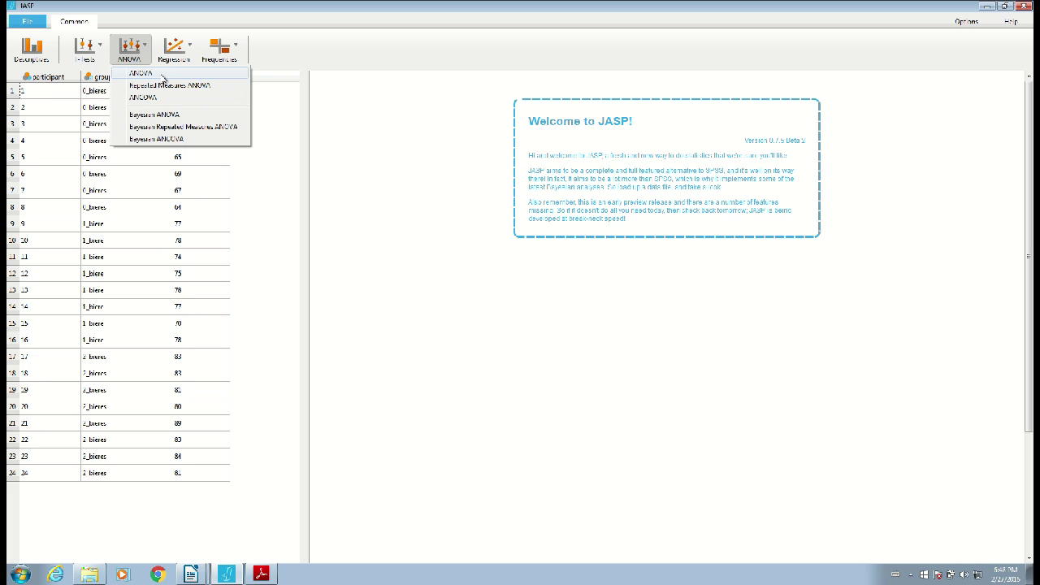
click(161, 78)
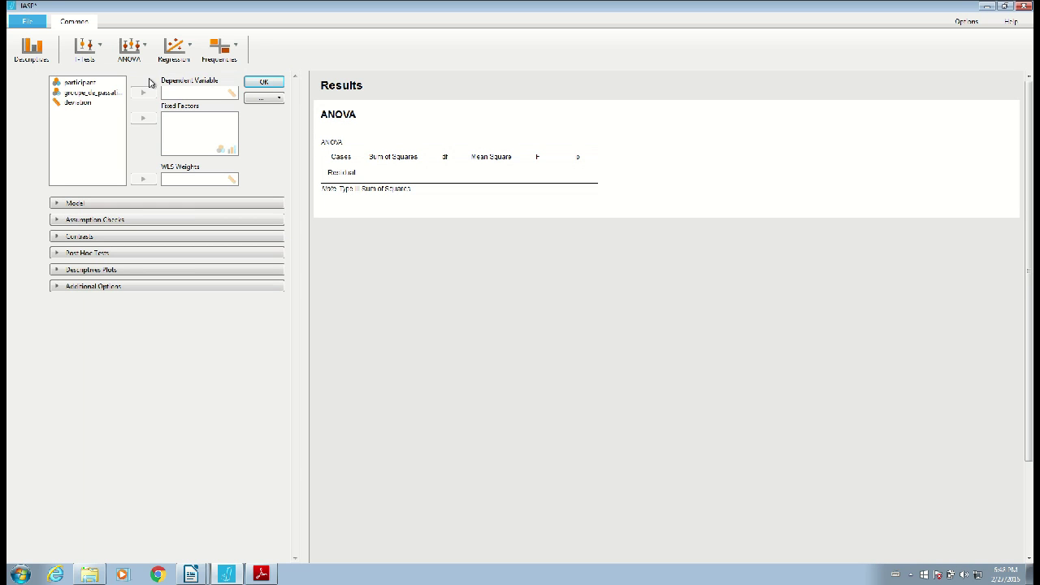
click(73, 104)
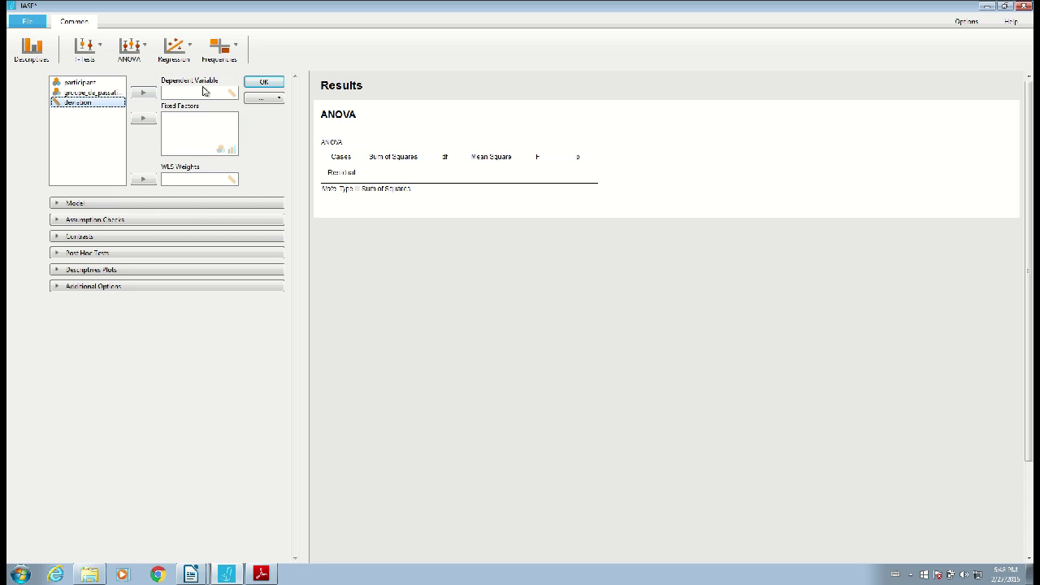
click(143, 92)
click(104, 95)
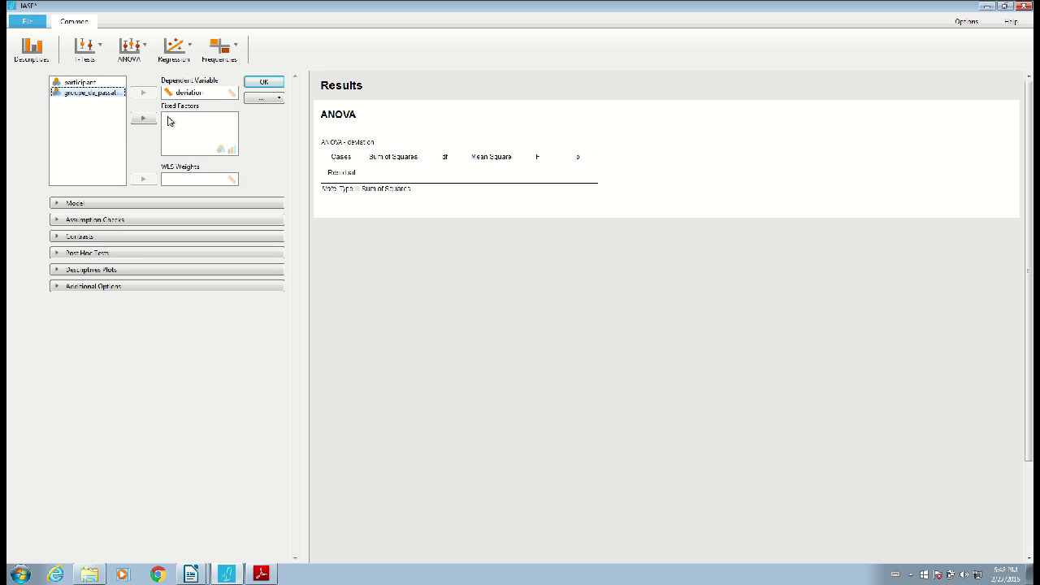
click(143, 119)
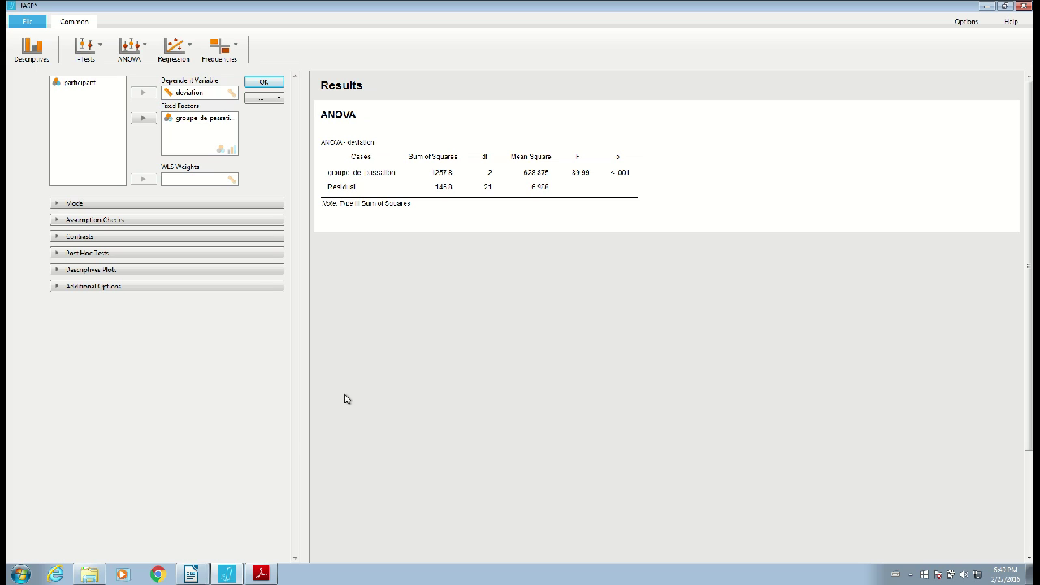
- Switch to Exemple_CR.odt in LibreOffice Writer and begin the text under the Résultats heading with "Une analyse de variance"
mouse_move(193, 574)
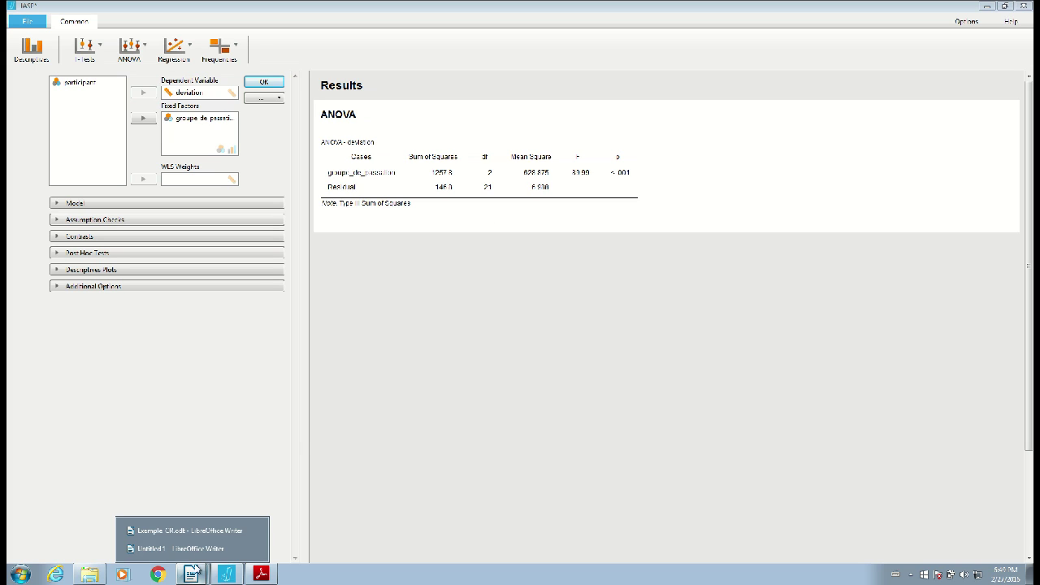
click(186, 526)
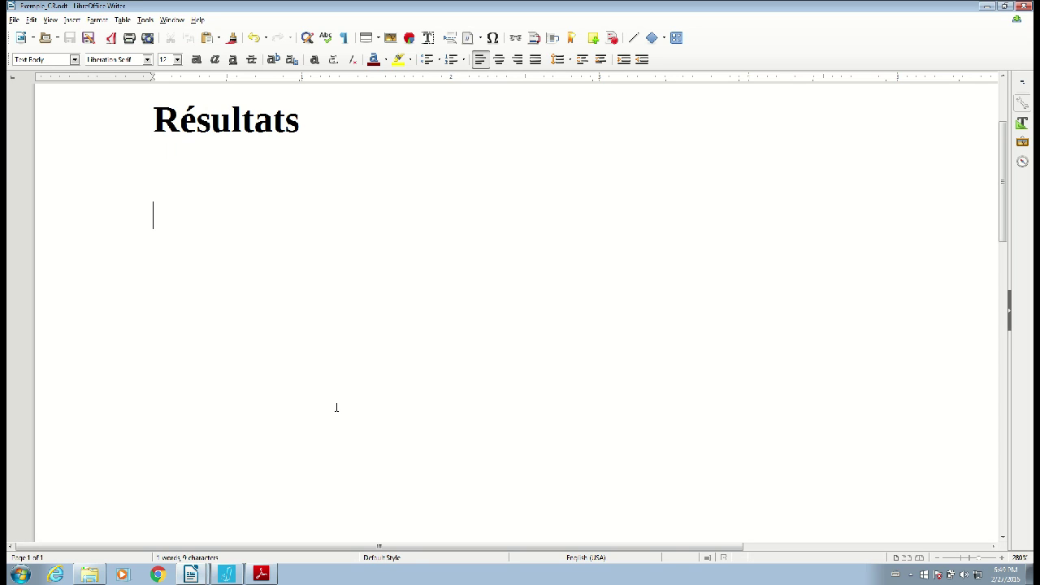
text(Uen a)
key(BackSpace)
key(BackSpace)
key(BackSpace)
key(BackSpace)
text(ne analyse )
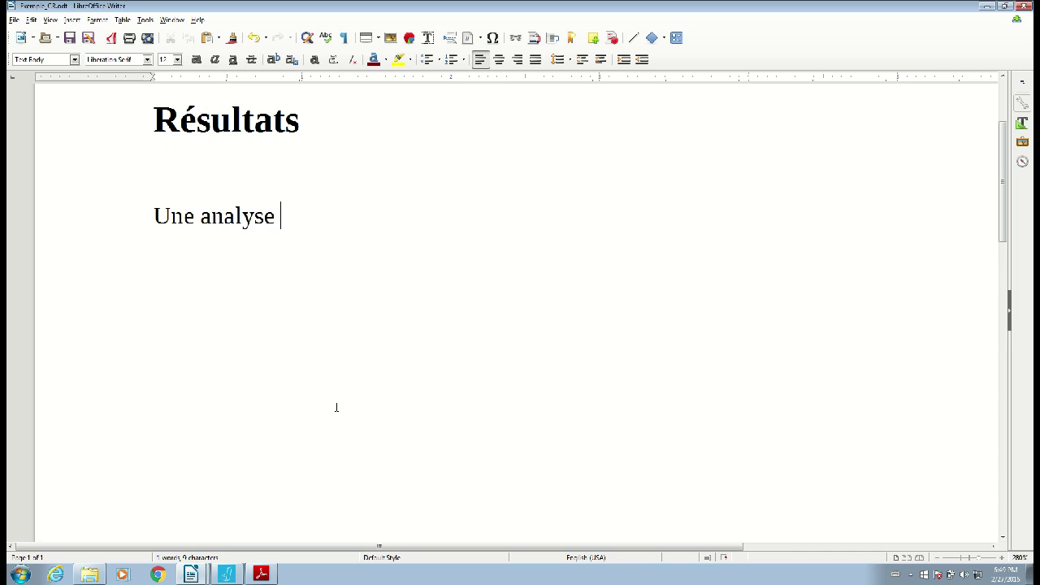
text(de variance )
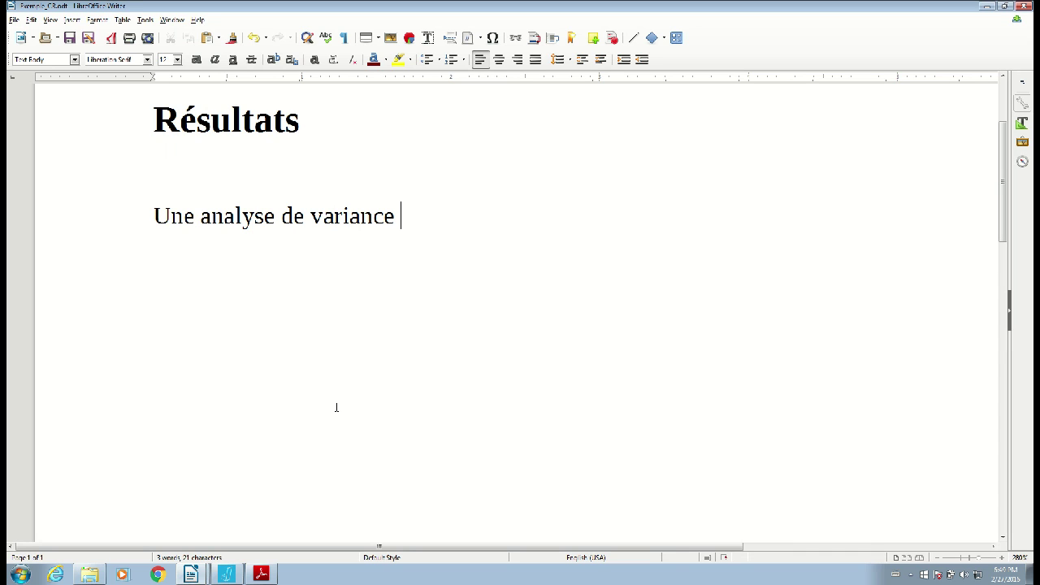
- Continue the results sentence with "aux groupes indépendants met"
text(aux groueps)
key(BackSpace)
key(BackSpace)
key(BackSpace)
text(pesi)
key(BackSpace)
text(indépe)
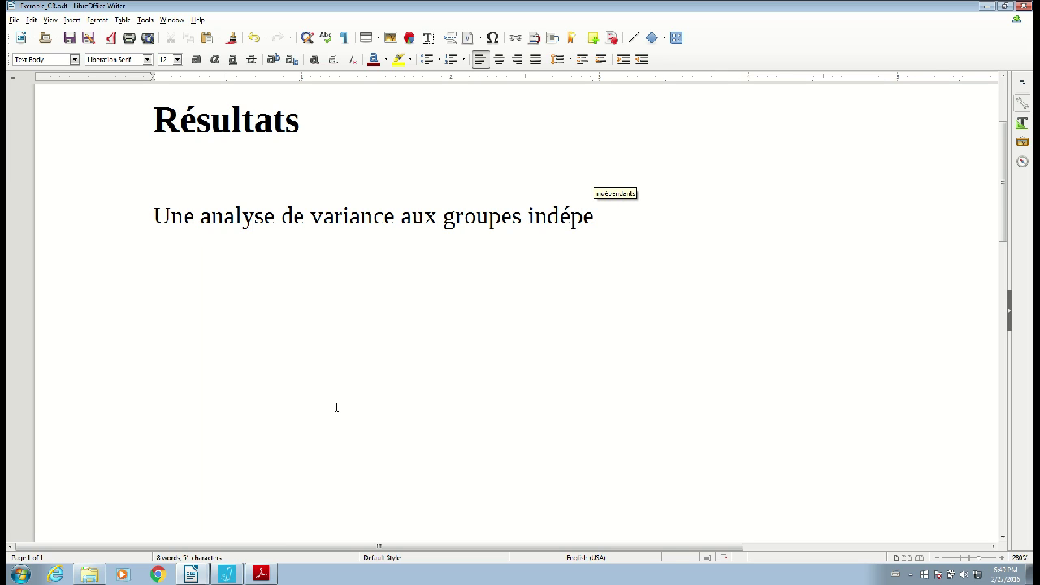
text(ndants met)
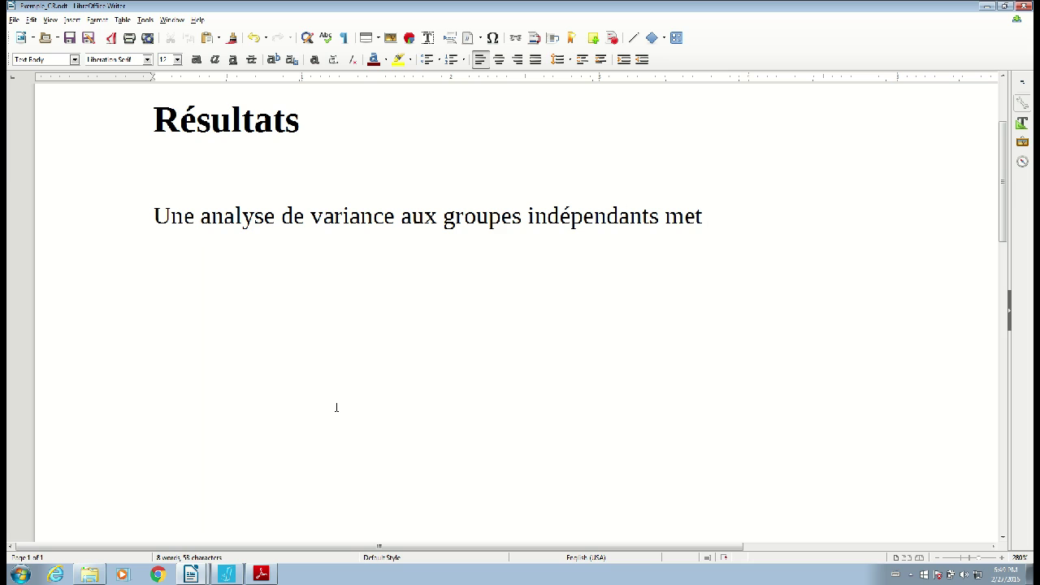
- Complete the sentence with "en évidence que l'effet du nombre de bières sur la conduit est significatif"
text( en évidence que l)
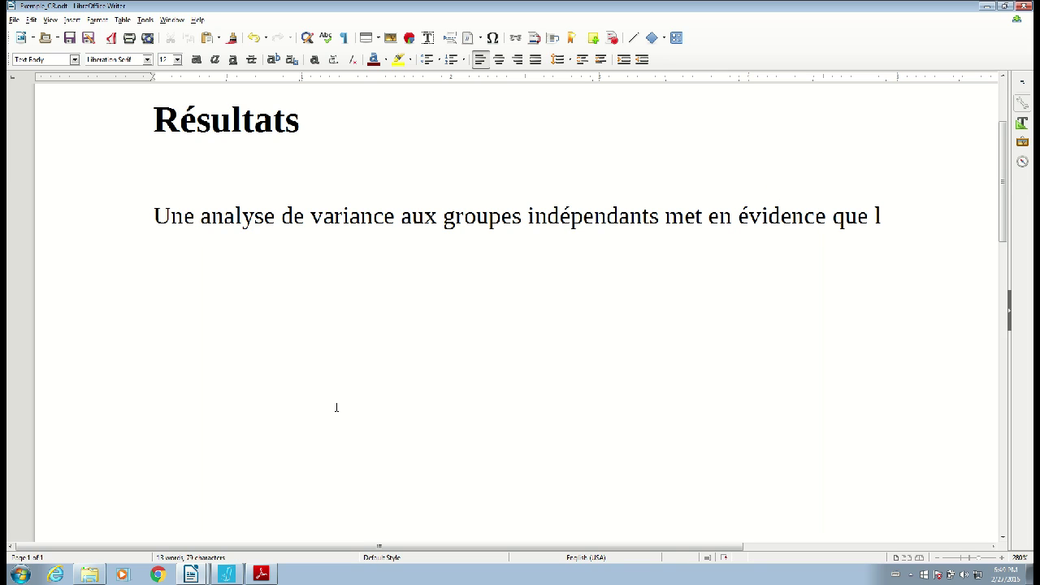
text('effet du nombres)
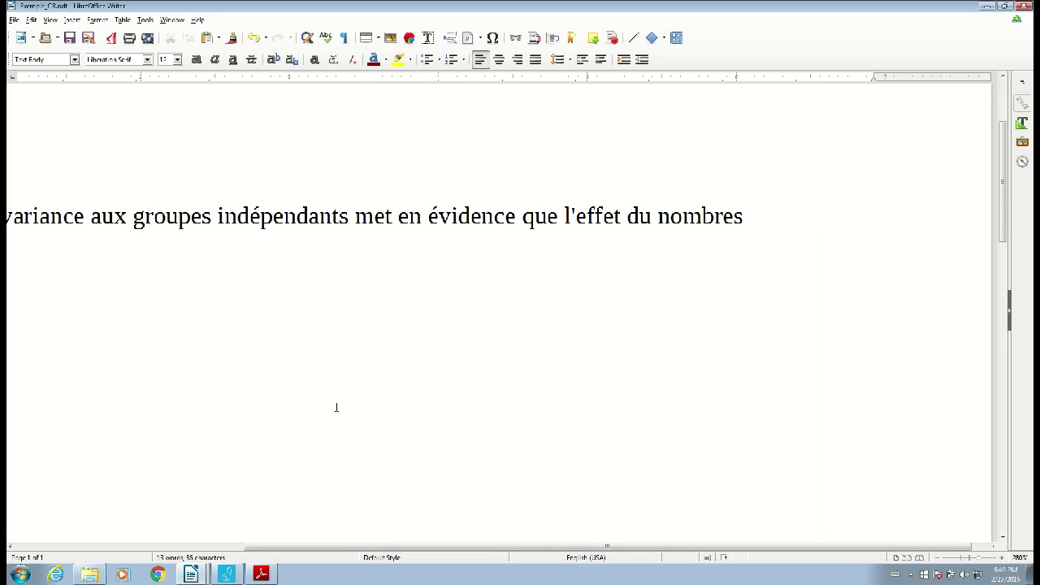
key(BackSpace)
key(BackSpace)
key(BackSpace)
key(BackSpace)
key(BackSpace)
key(BackSpace)
key(BackSpace)
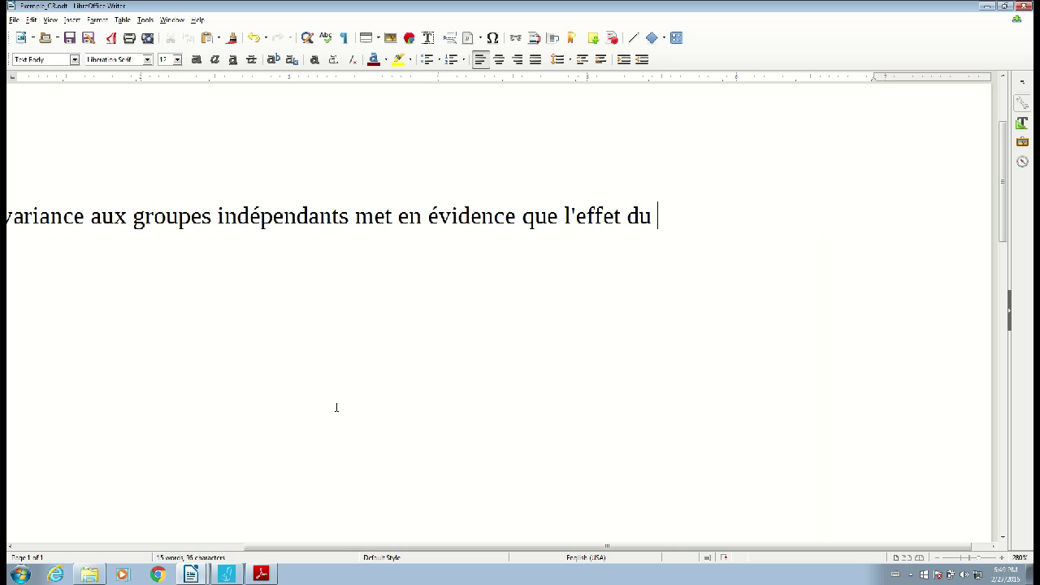
text(nombre)
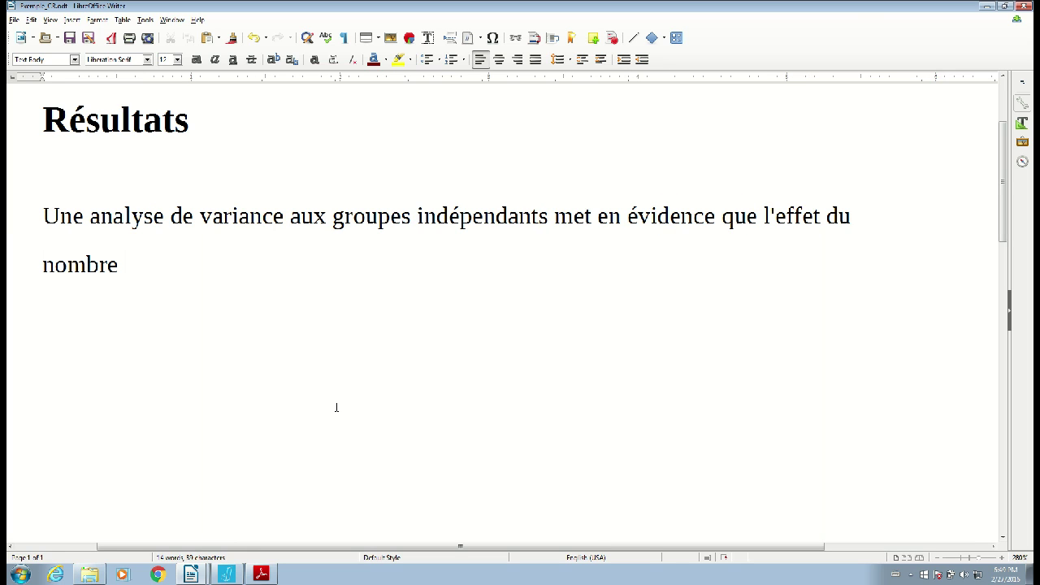
text( de bières)
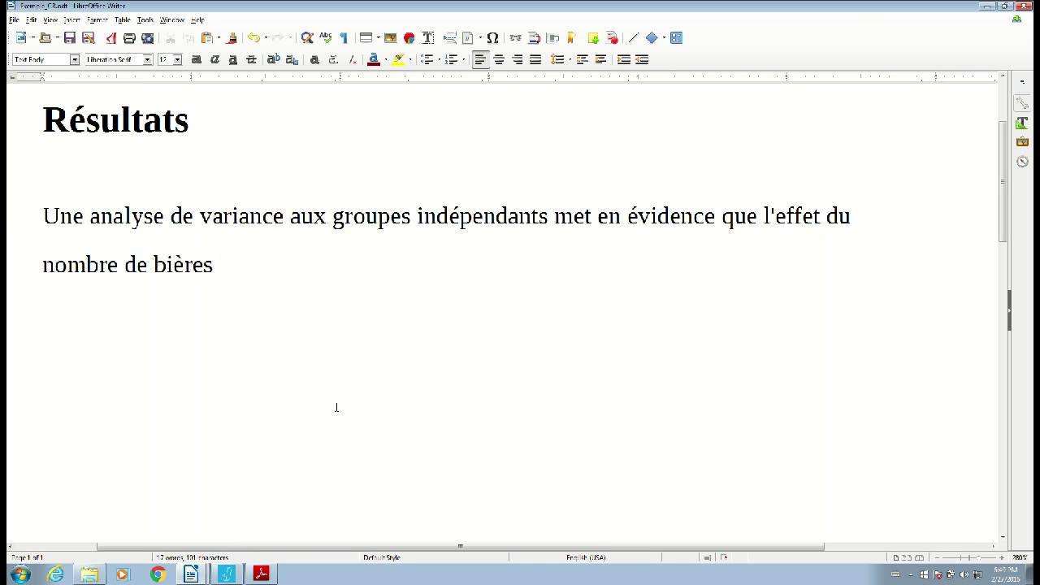
text( sur la conduit e)
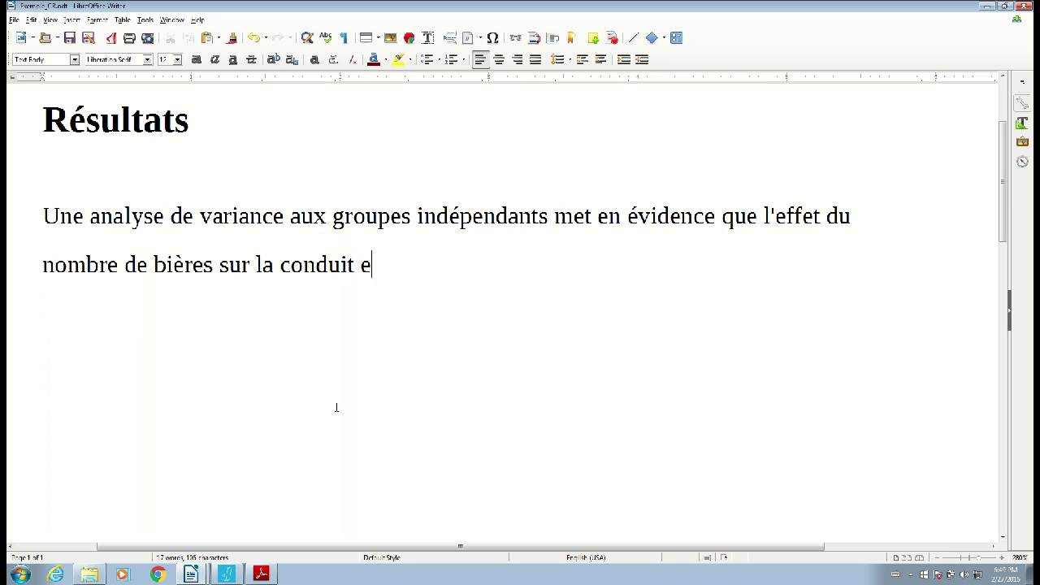
text(st significatif)
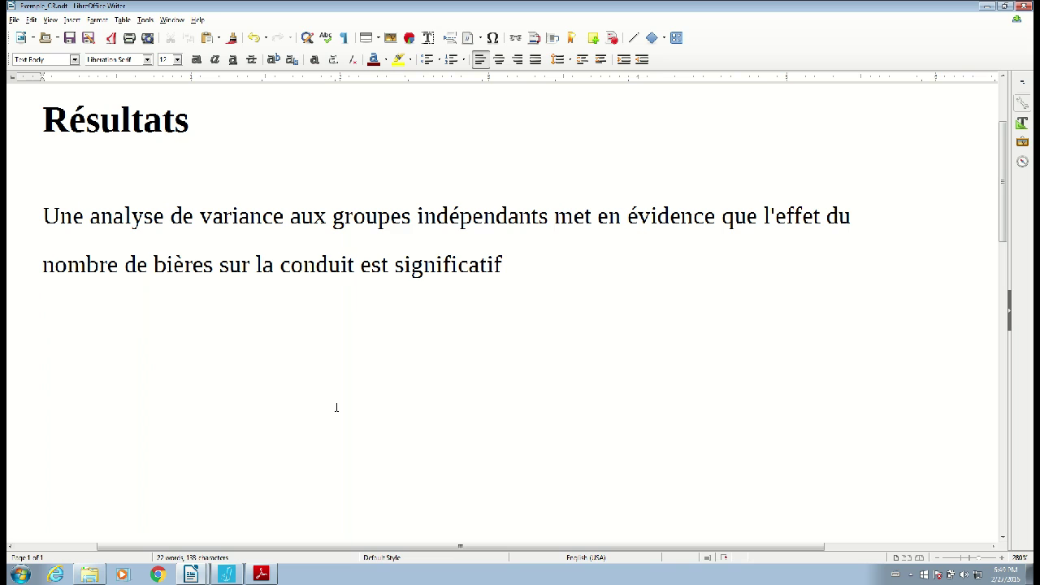
- Start a new line reporting the statistic as "(F (2,21) = 89,99", with only the F in italics
key(Return)
text((F)
key(shift+Left)
key(ctrl+i)
key(Right)
text(()
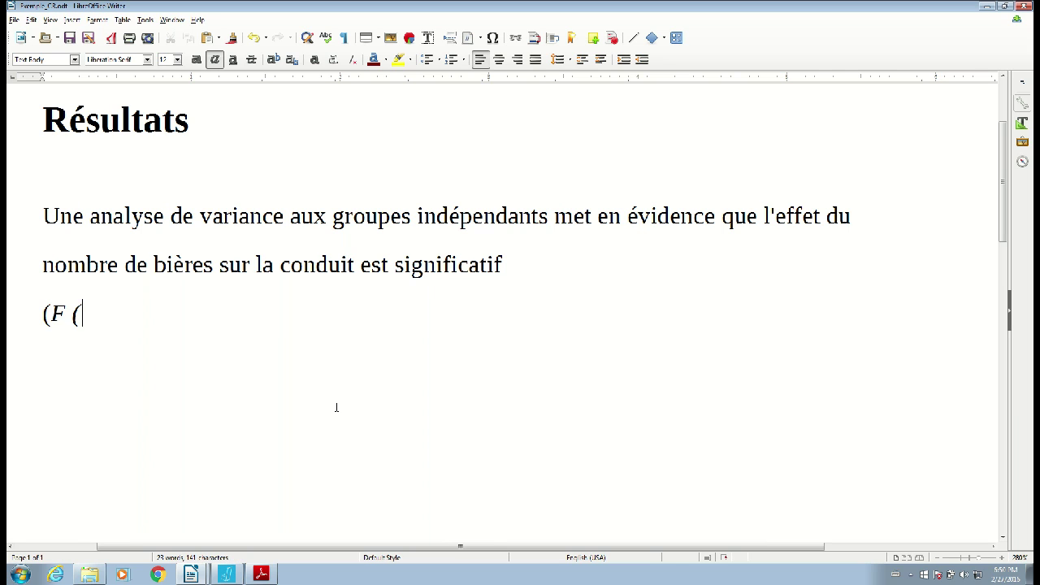
key(BackSpace)
text(()
key(BackSpace)
key(ctrl+i)
text((2,21))
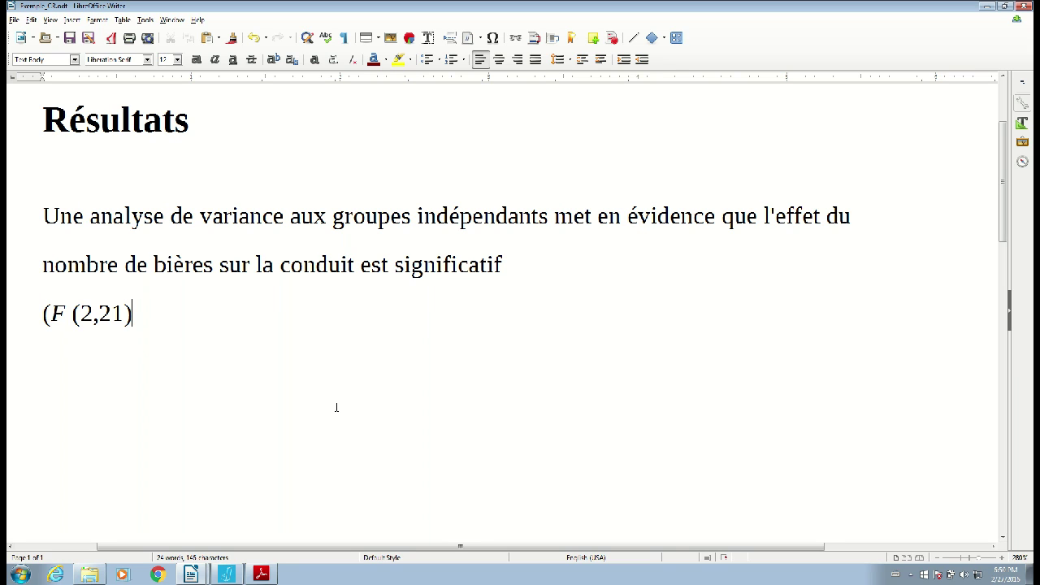
text( = 89,99)
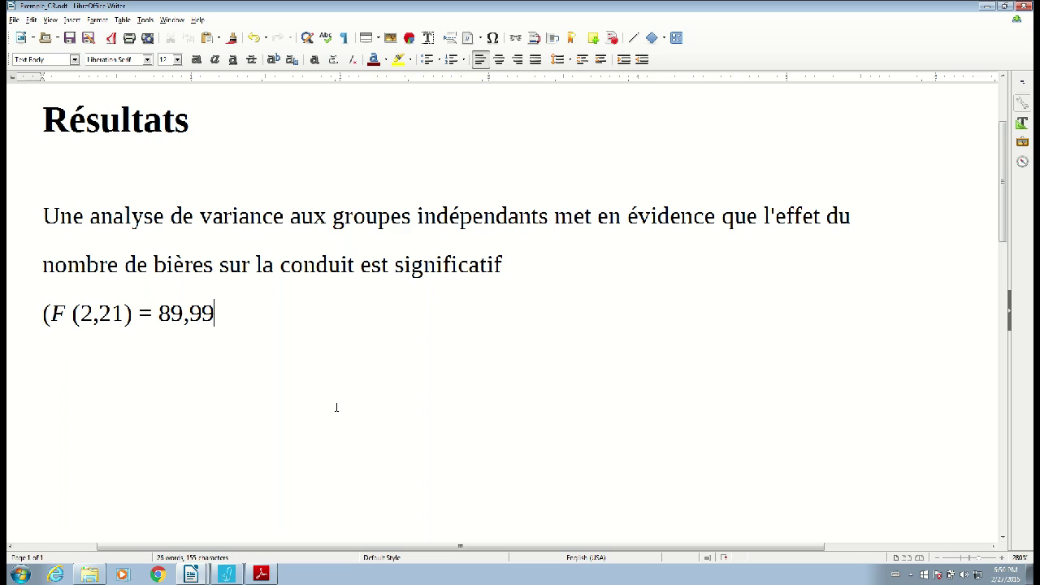
- Append "; p < 0,001" to the F statistic and italicize the p
text(,)
key(BackSpace)
text(; )
text(P)
text(\)
key(BackSpace)
key(BackSpace)
text(p)
key(shift+Left)
key(ctrl+i)
key(Right)
text(|<)
key(BackSpace)
key(BackSpace)
text(< 0,001)
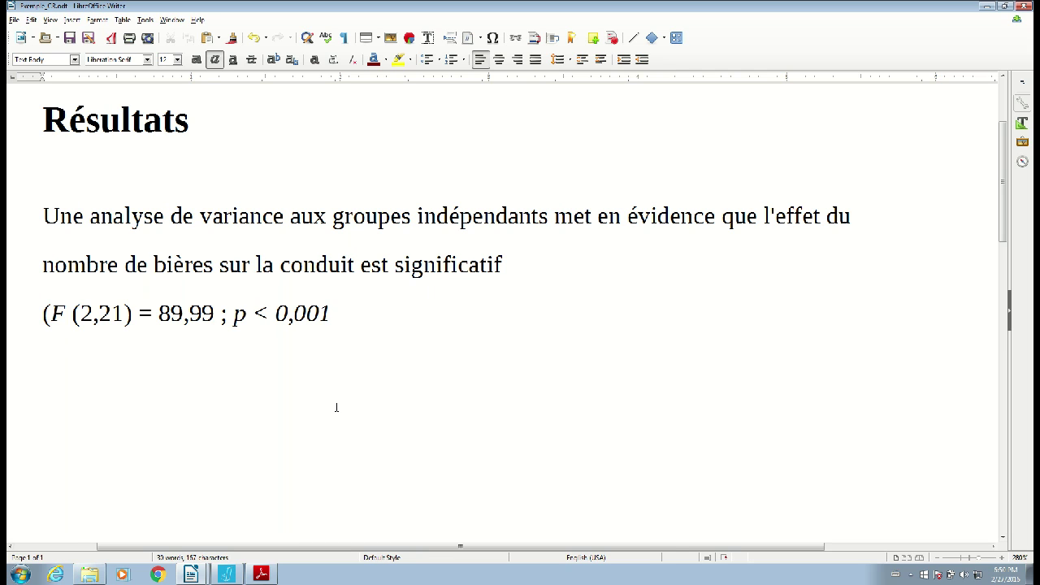
- Remove the italics from "< 0,001" and end the line with a period
key(ctrl+shift+Left)
key(ctrl+shift+Left)
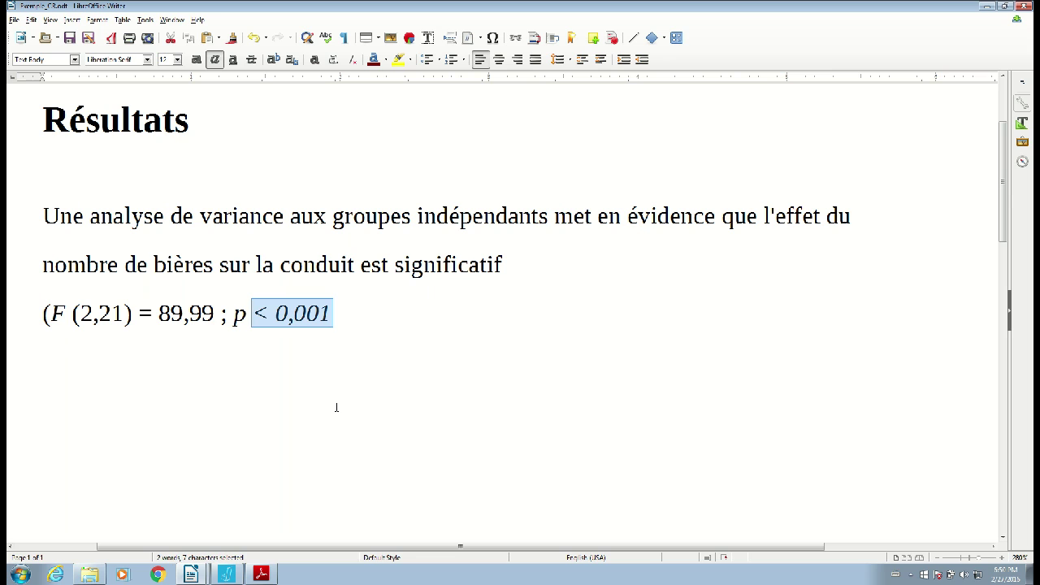
key(ctrl+i)
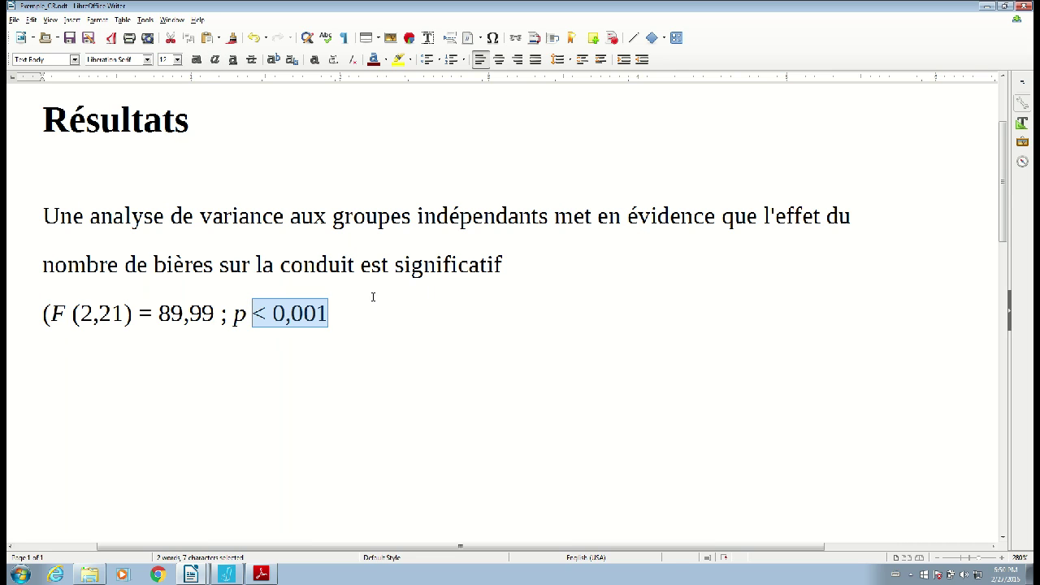
key(End)
text(.)
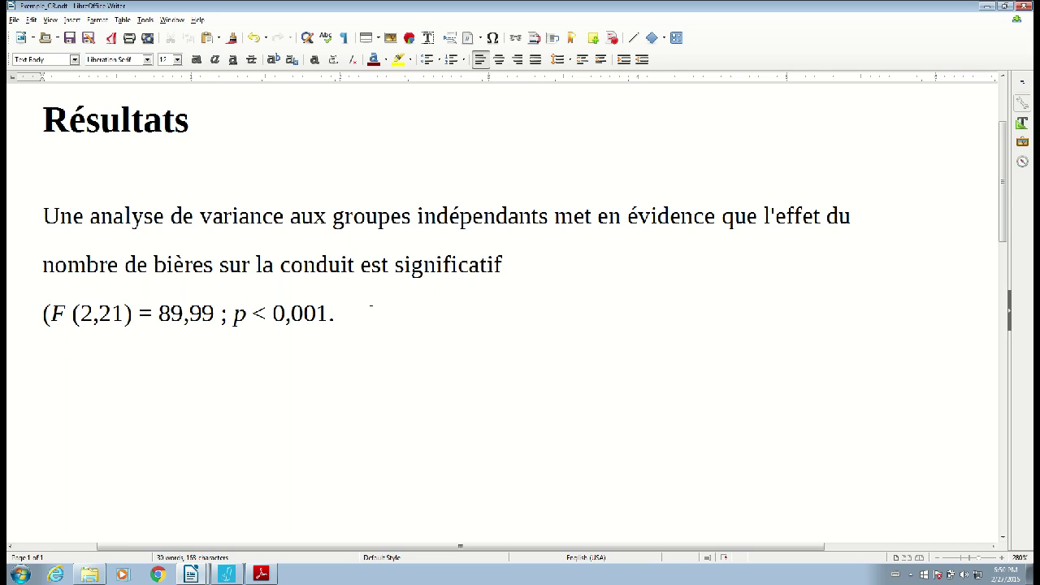
- Switch to JASP and create a descriptives plot with groupe_de_passation on the horizontal axis and 95% confidence interval error bars
click(226, 574)
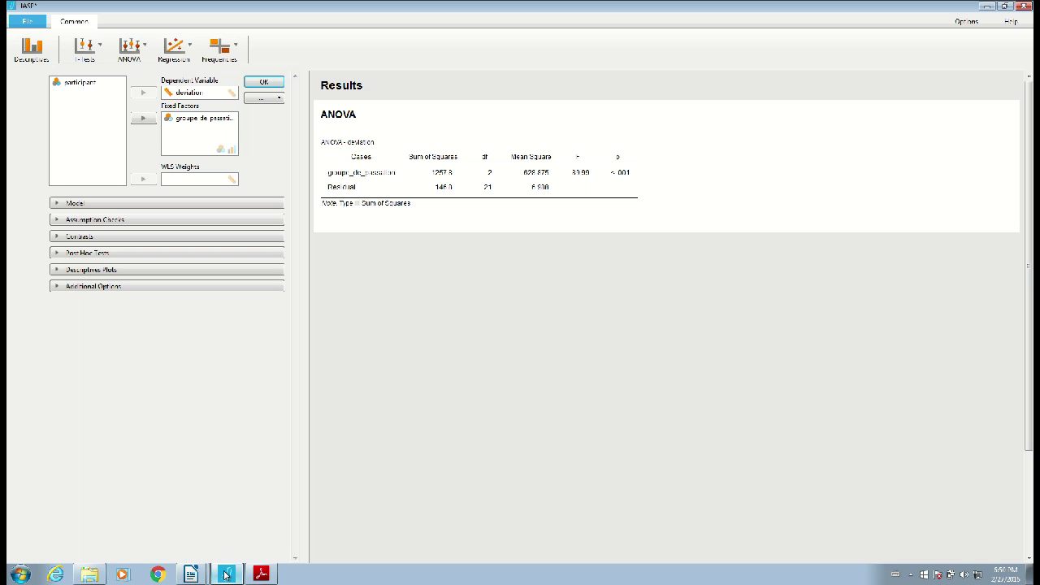
click(111, 273)
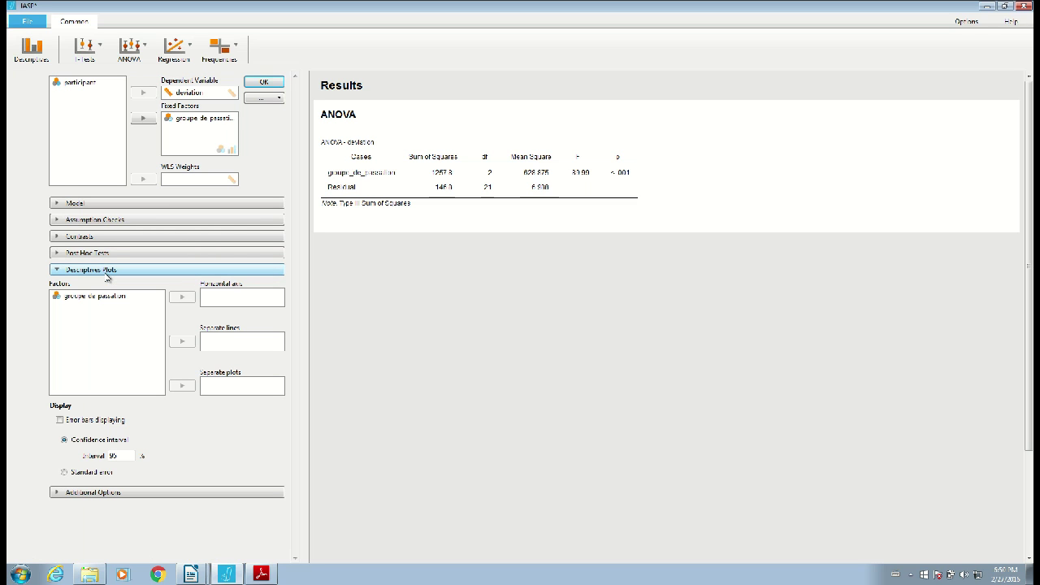
click(147, 302)
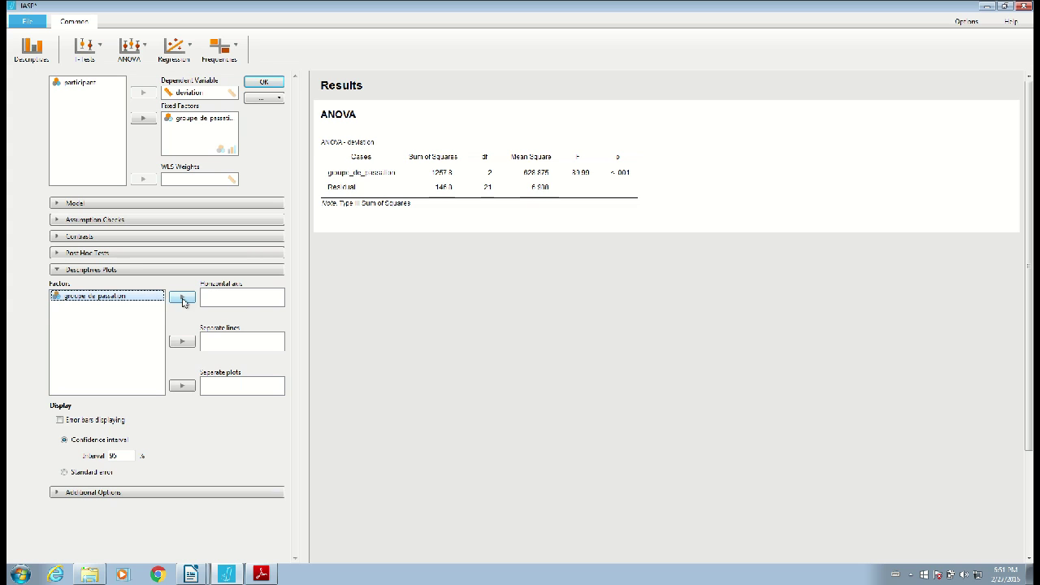
click(183, 300)
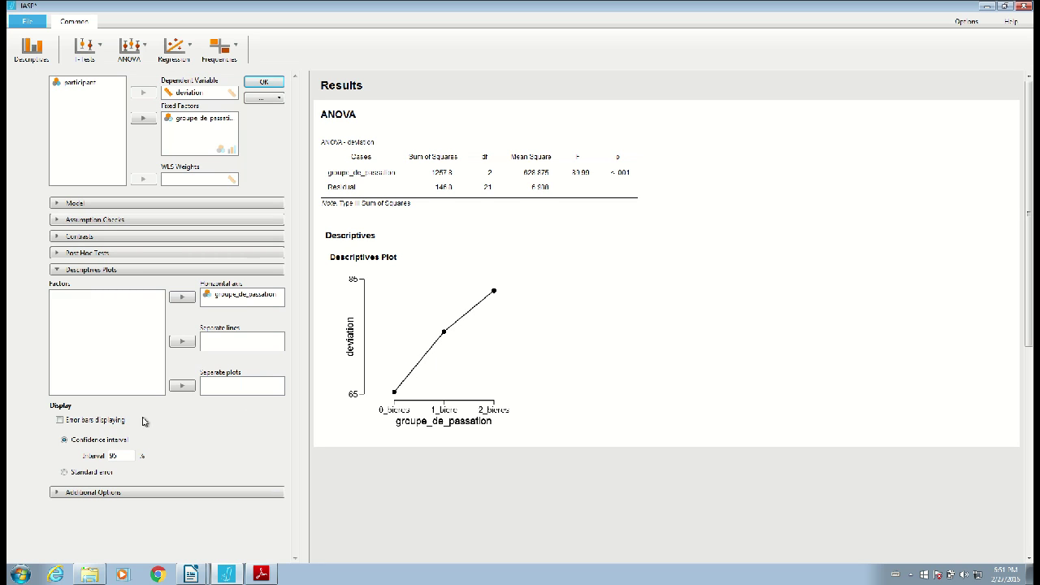
click(84, 422)
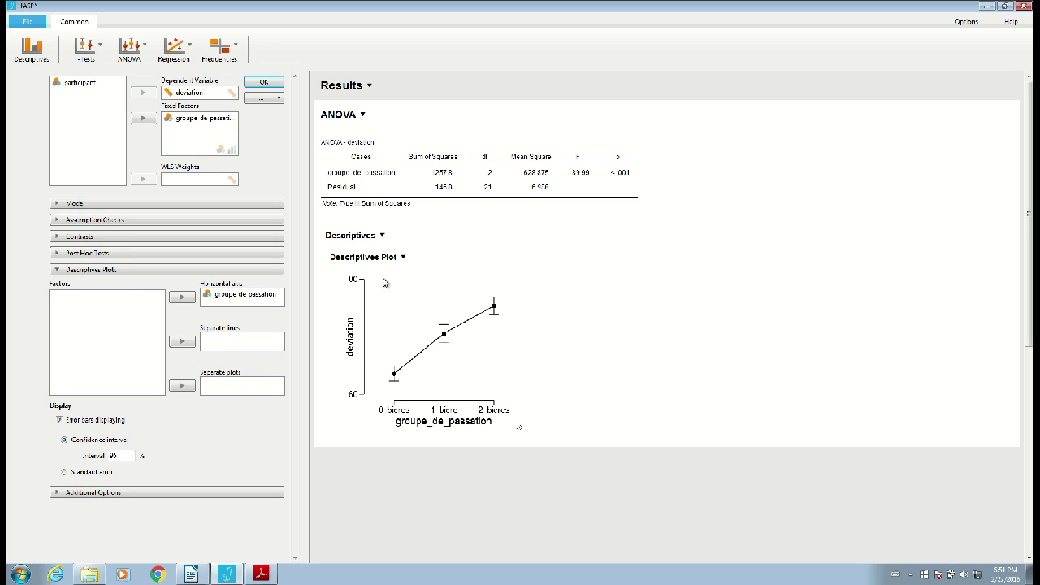
- Copy the descriptives plot and paste it into Exemple_CR.odt in LibreOffice Writer
click(404, 258)
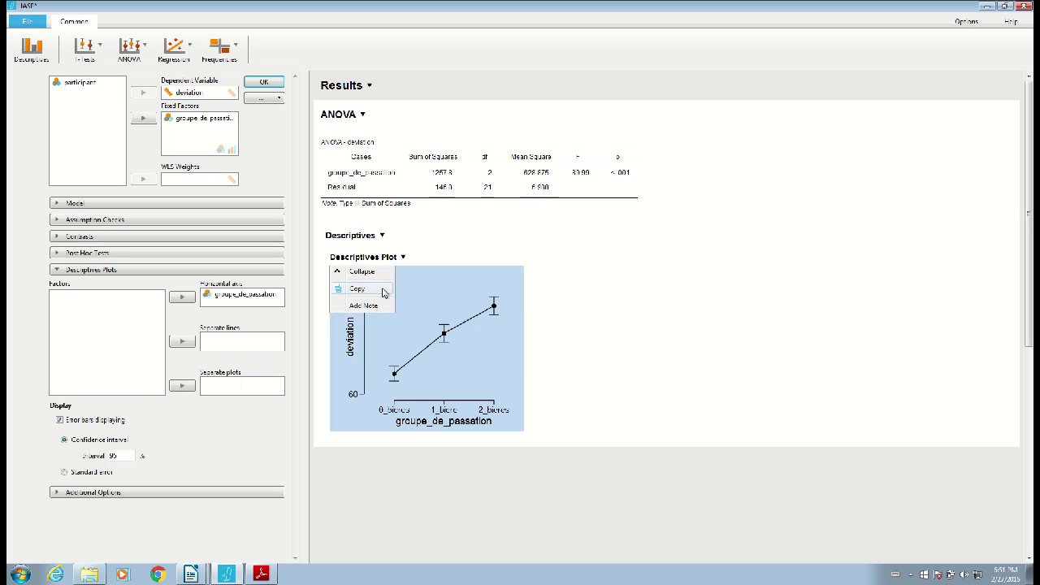
click(385, 290)
mouse_move(202, 579)
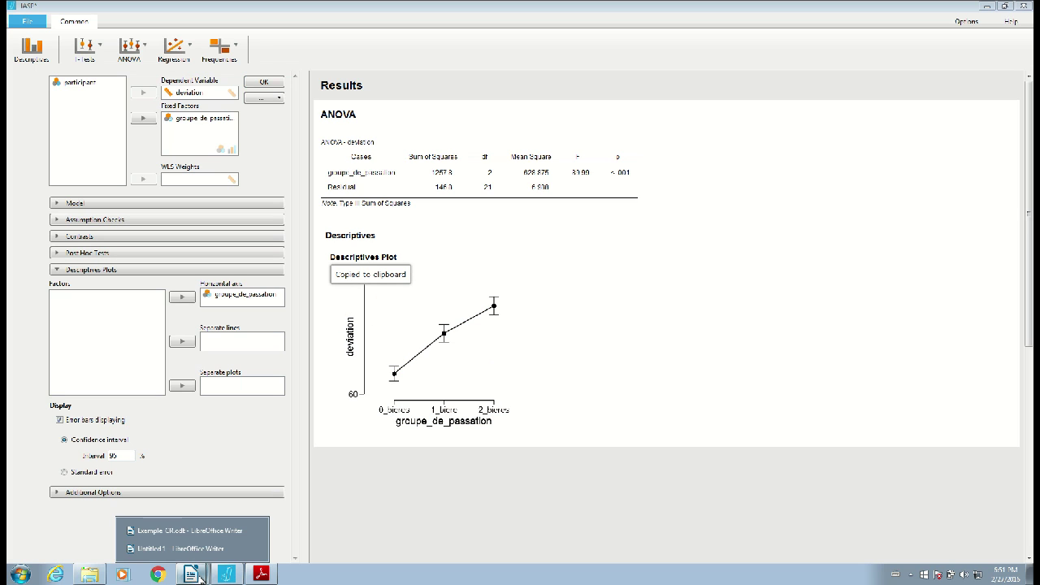
click(187, 525)
right_click(164, 423)
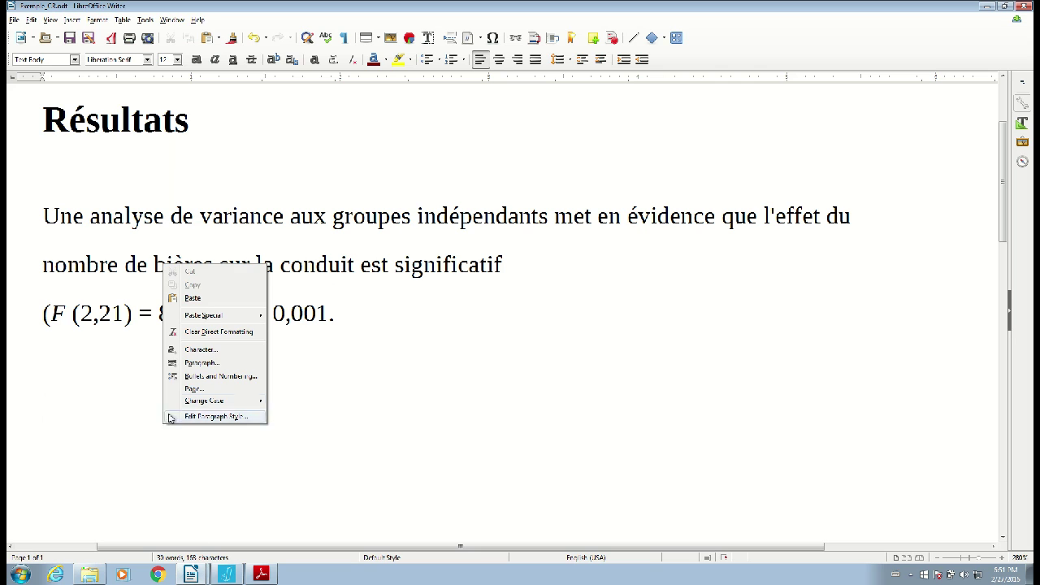
click(201, 300)
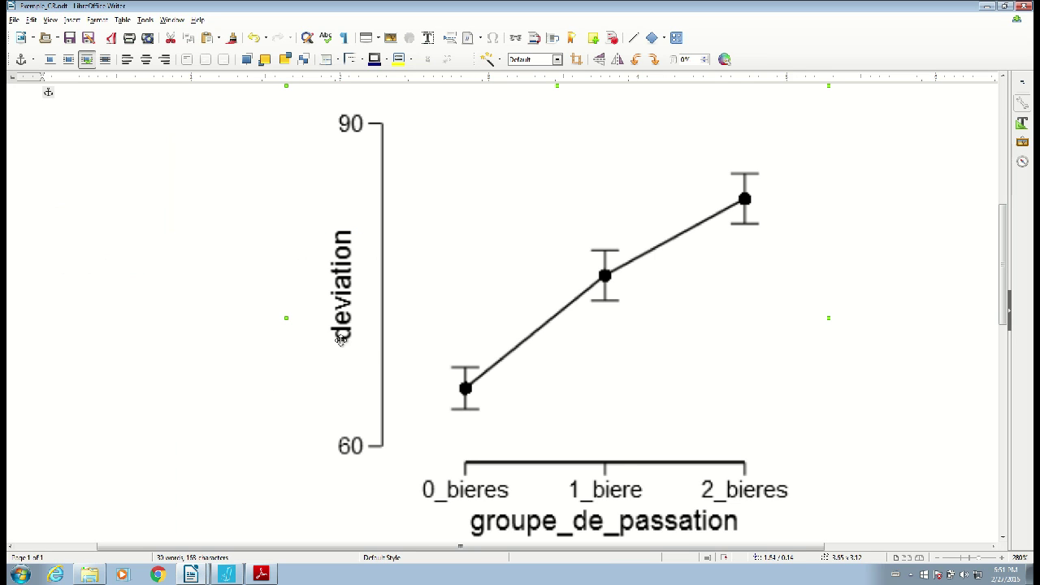
scroll(406, 348, down, 4)
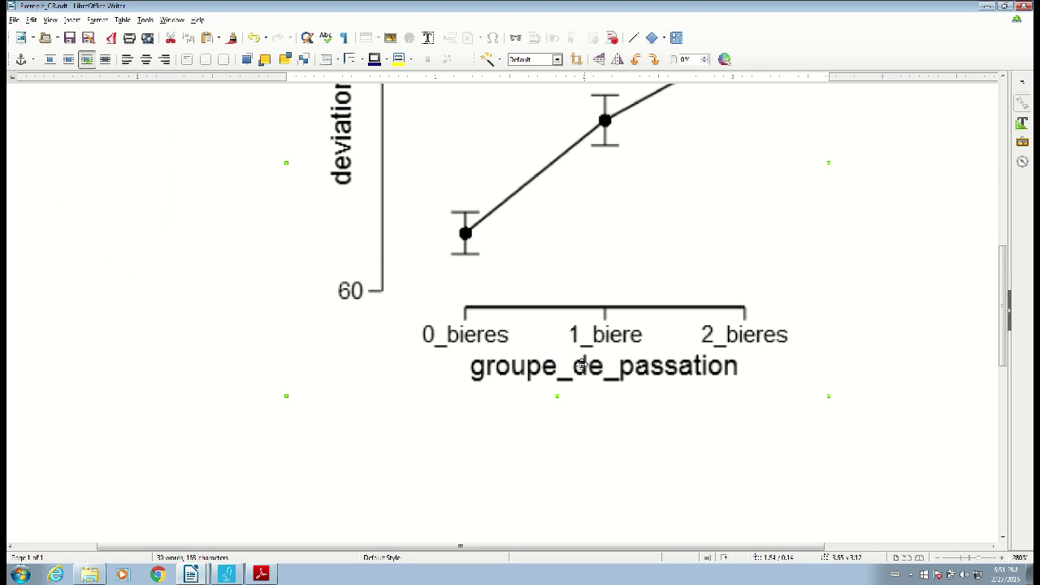
- Review the pasted plot and the Figure 1 caption beneath it
scroll(765, 386, up, 4)
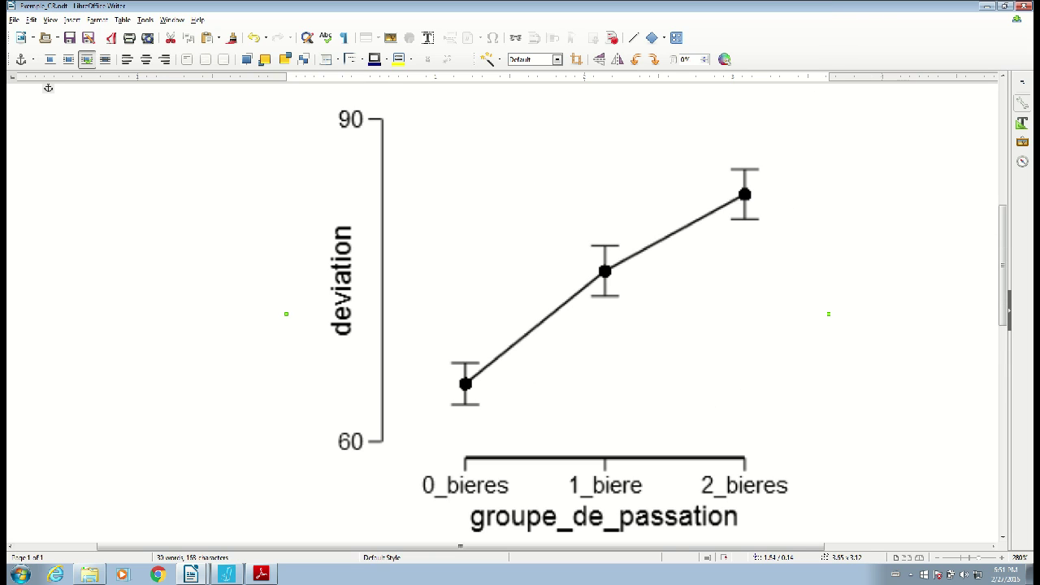
key(Escape)
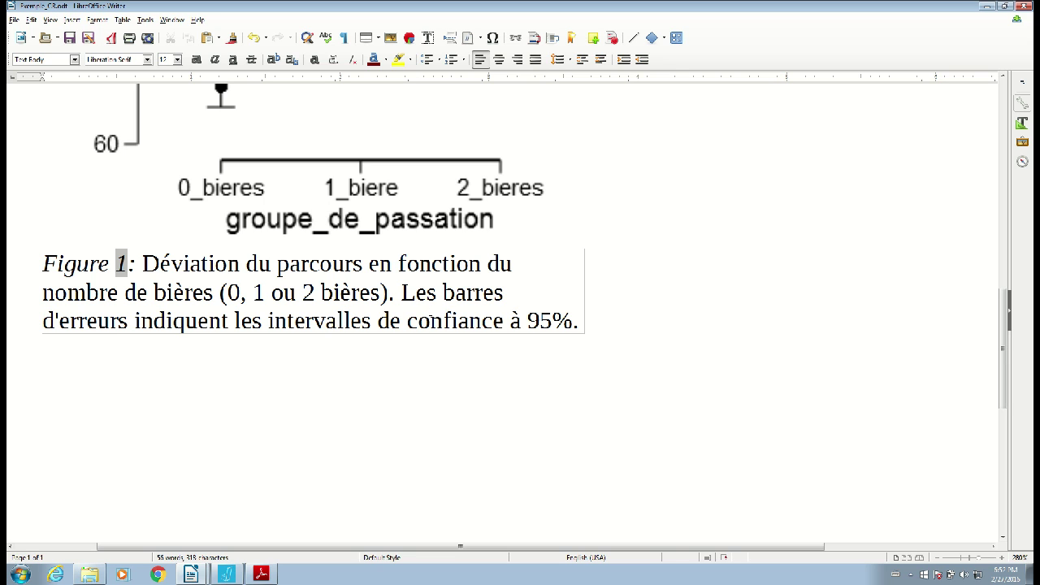
scroll(429, 311, up, 1)
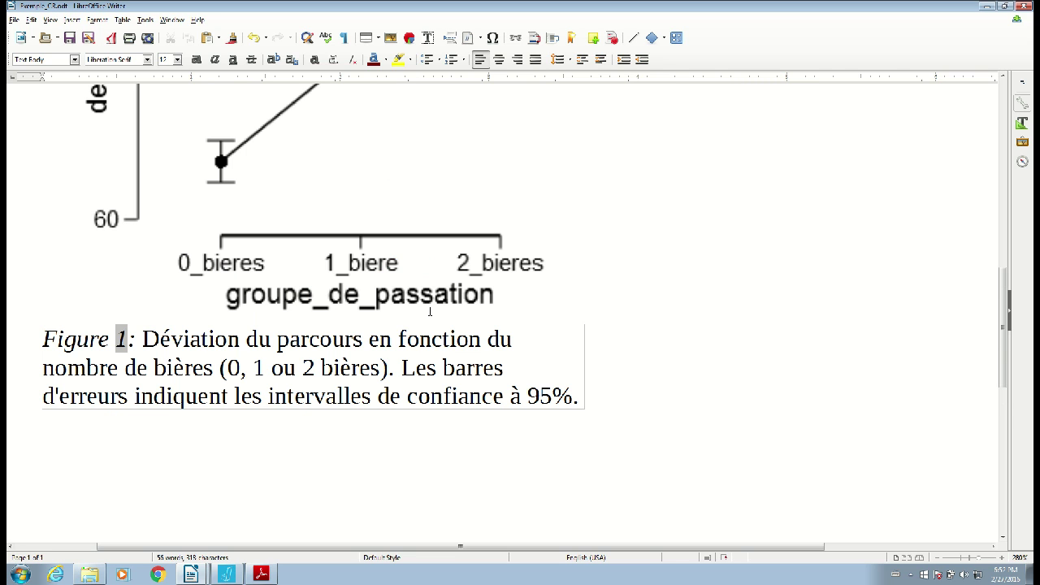
scroll(430, 311, up, 1)
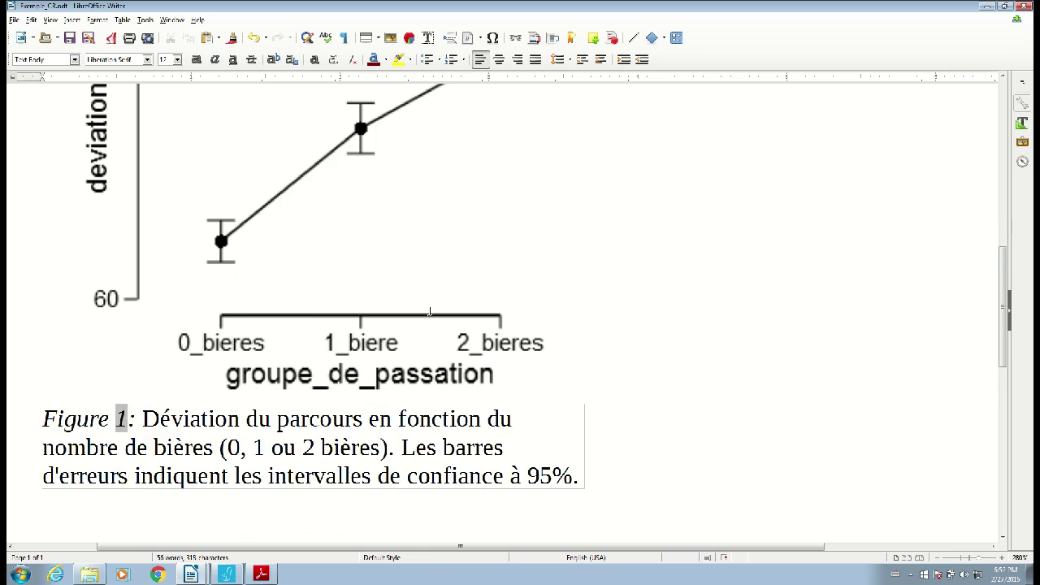
scroll(429, 311, down, 1)
scroll(577, 380, down, 1)
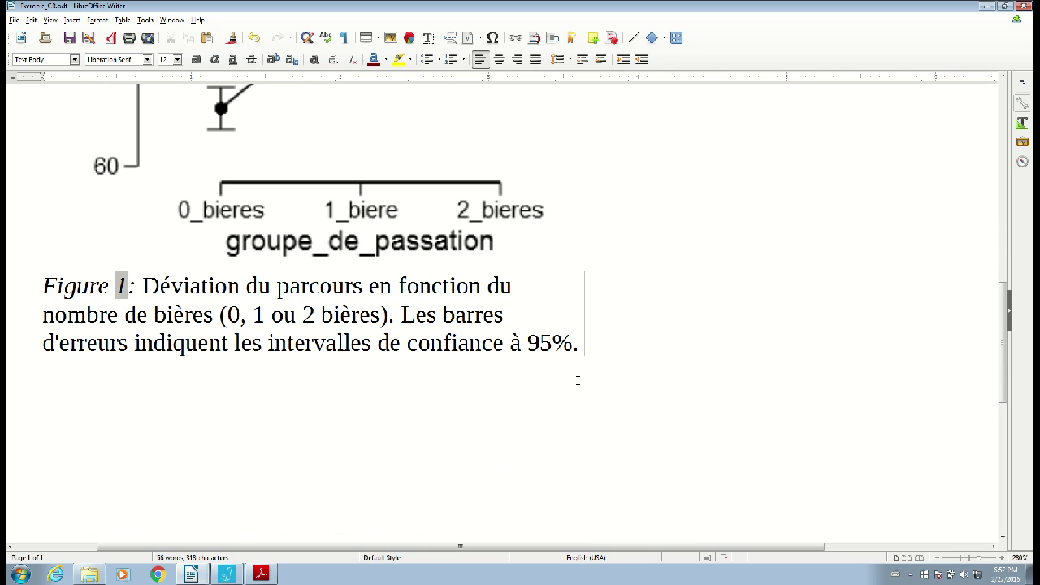
- Switch to JASP and add post hoc tests for groupe_de_passation with the Tukey correction
click(227, 575)
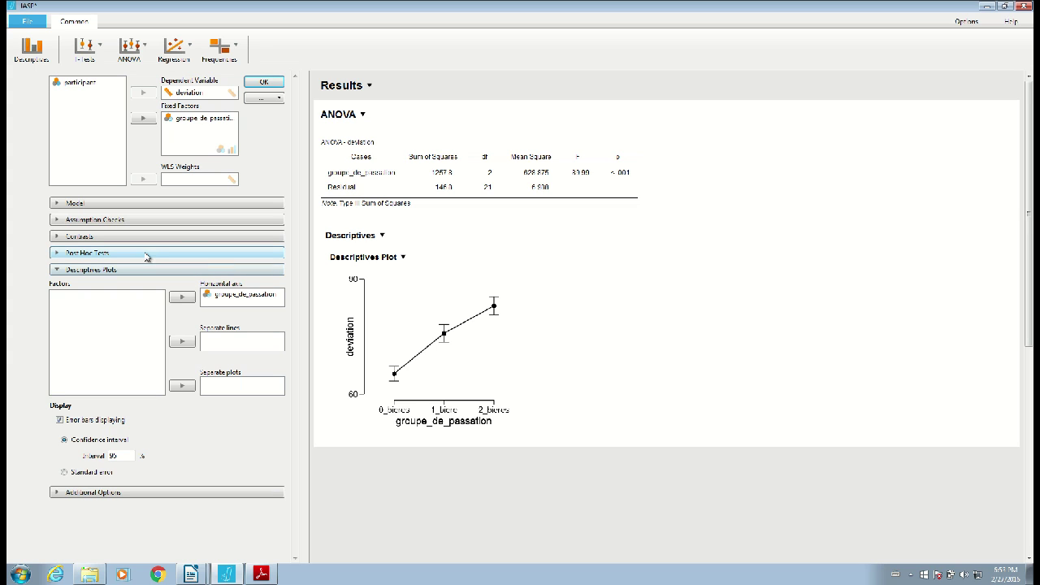
click(119, 254)
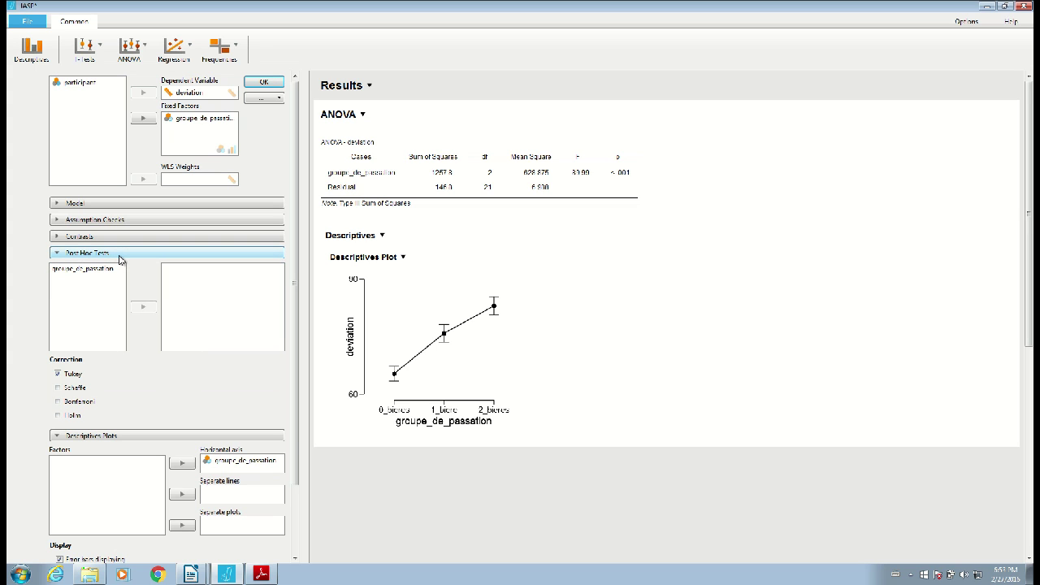
click(114, 271)
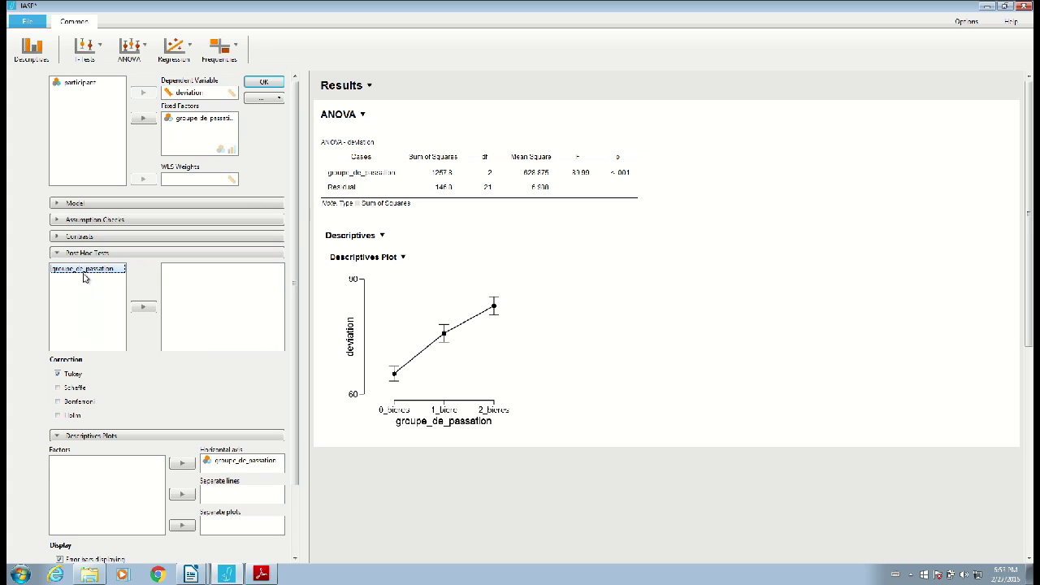
click(143, 307)
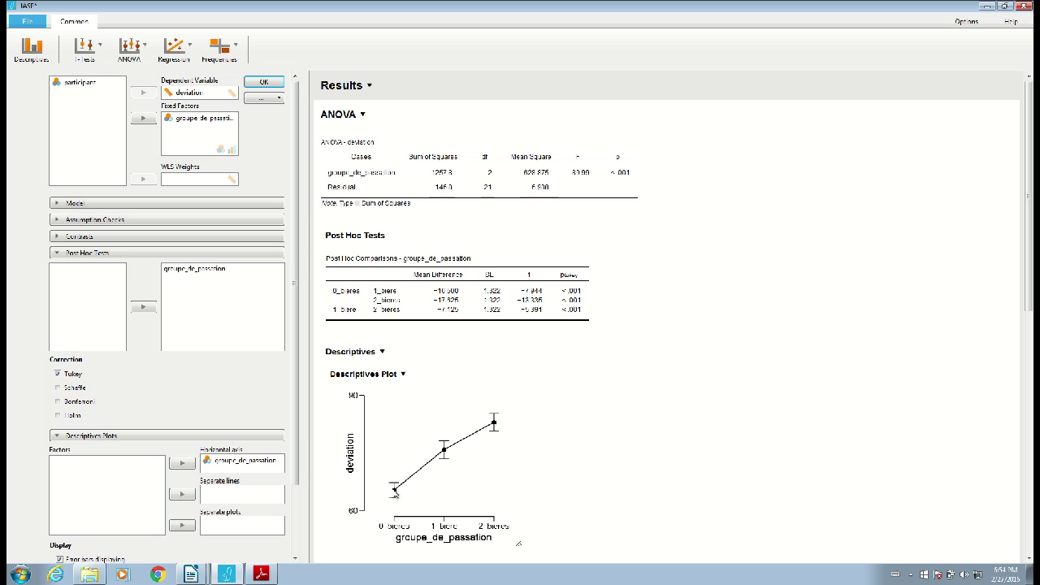
- Switch back to Exemple_CR.odt in LibreOffice Writer and start a new paragraph below the Figure 1 caption
mouse_move(200, 579)
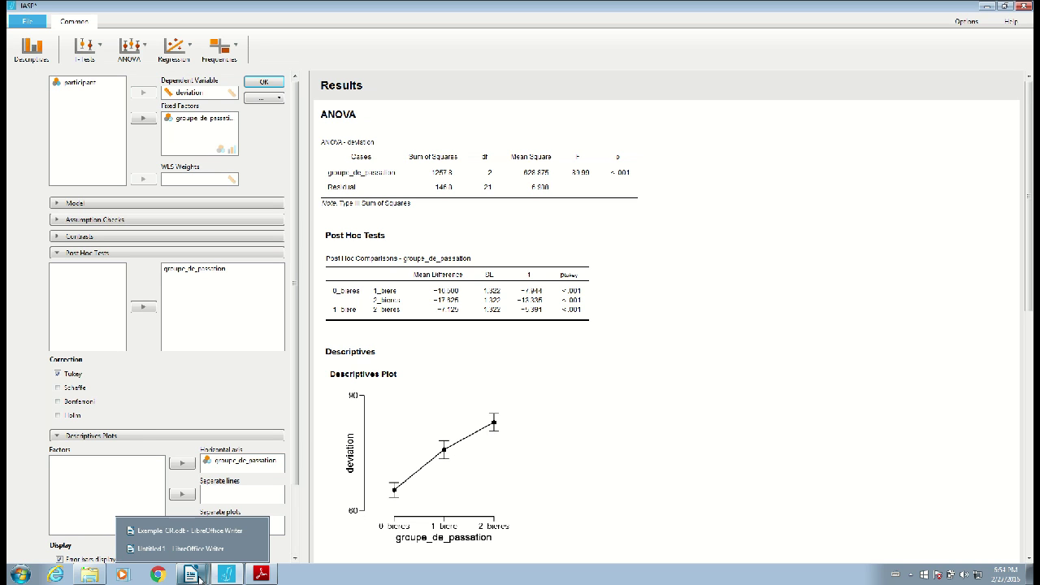
click(205, 533)
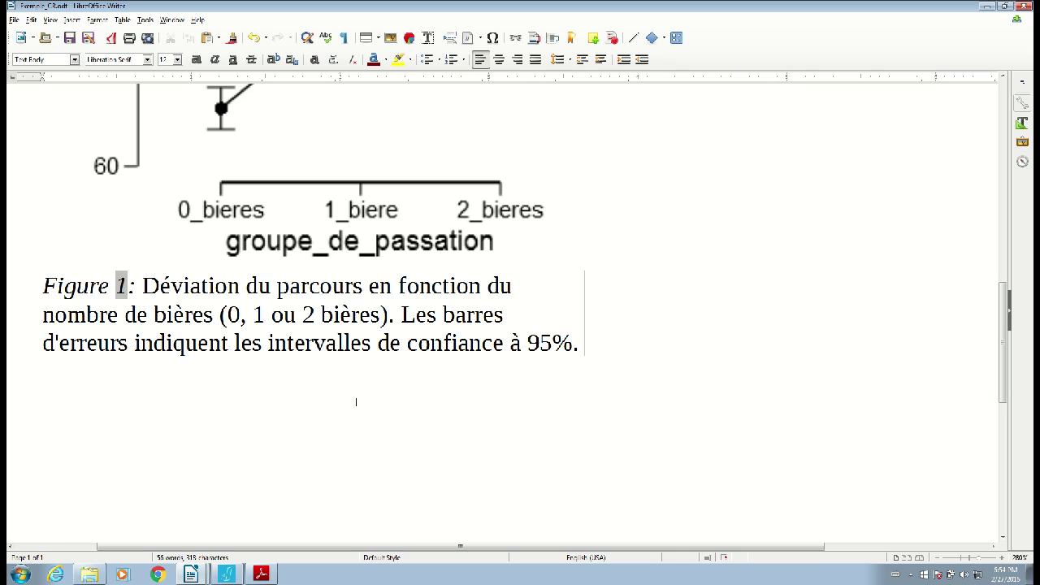
text(Lwa)
key(BackSpace)
text(a r)
key(BackSpace)
key(BackSpace)
key(BackSpace)
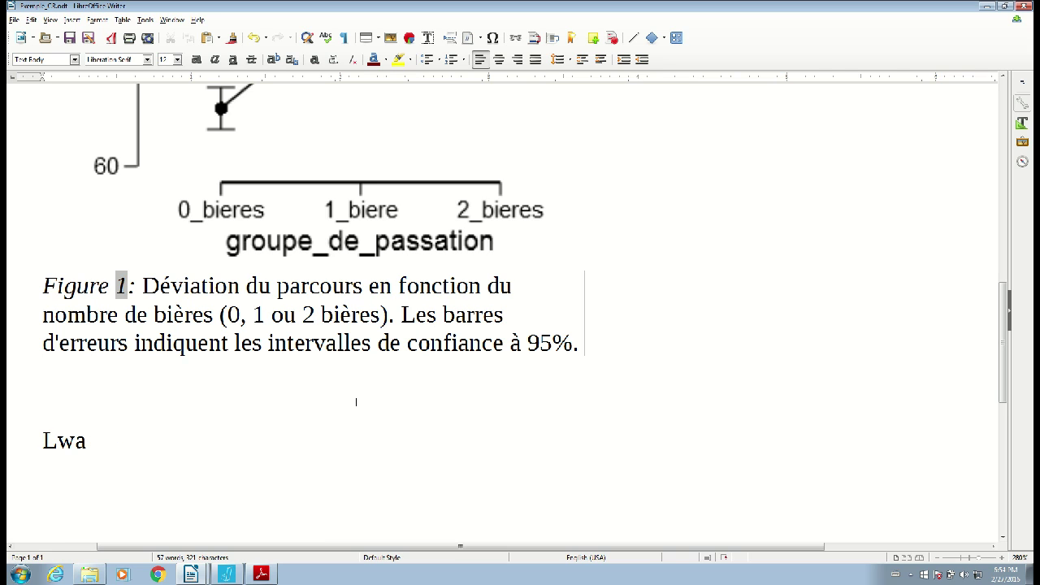